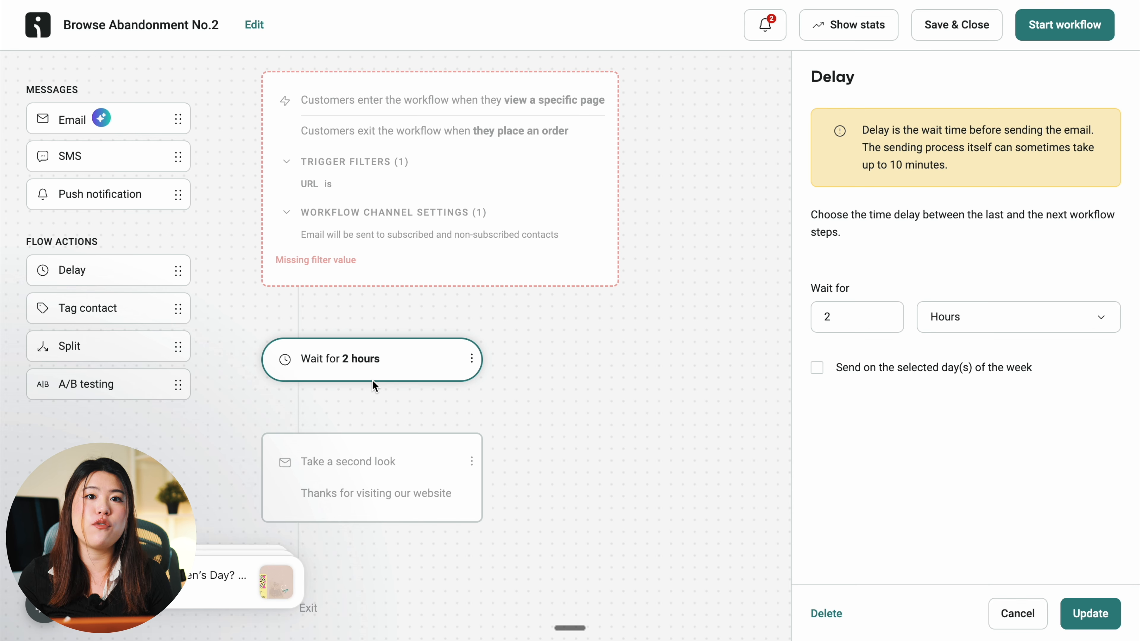
Step: Check the wait duration and time unit options of the workflow delay, keep it at 2 hours and save it
left_click(873, 306)
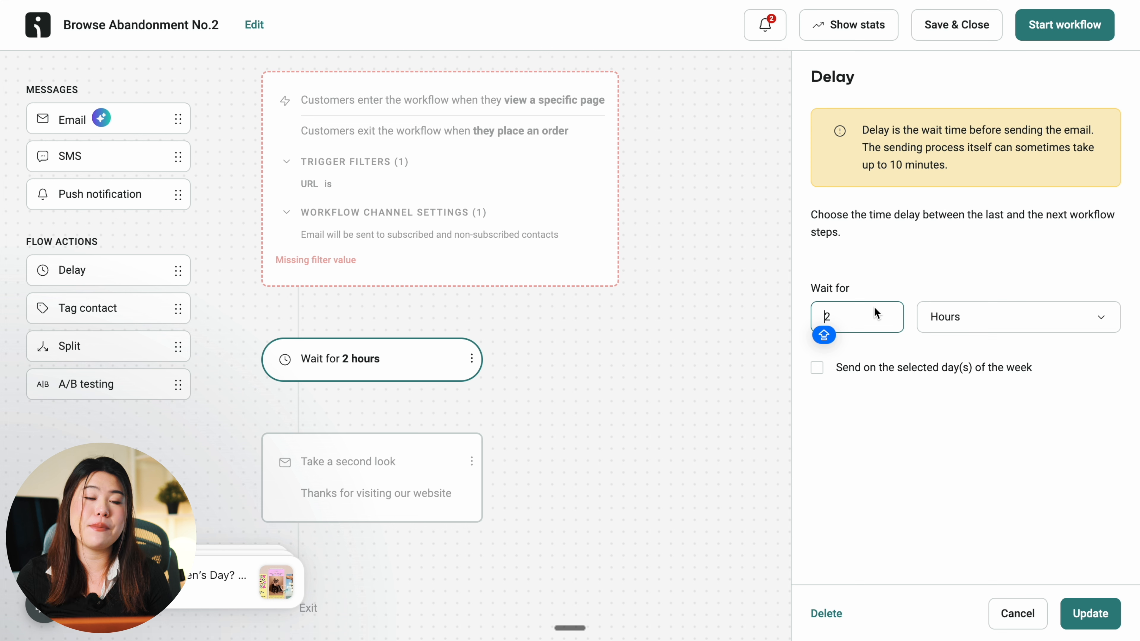
left_click(926, 304)
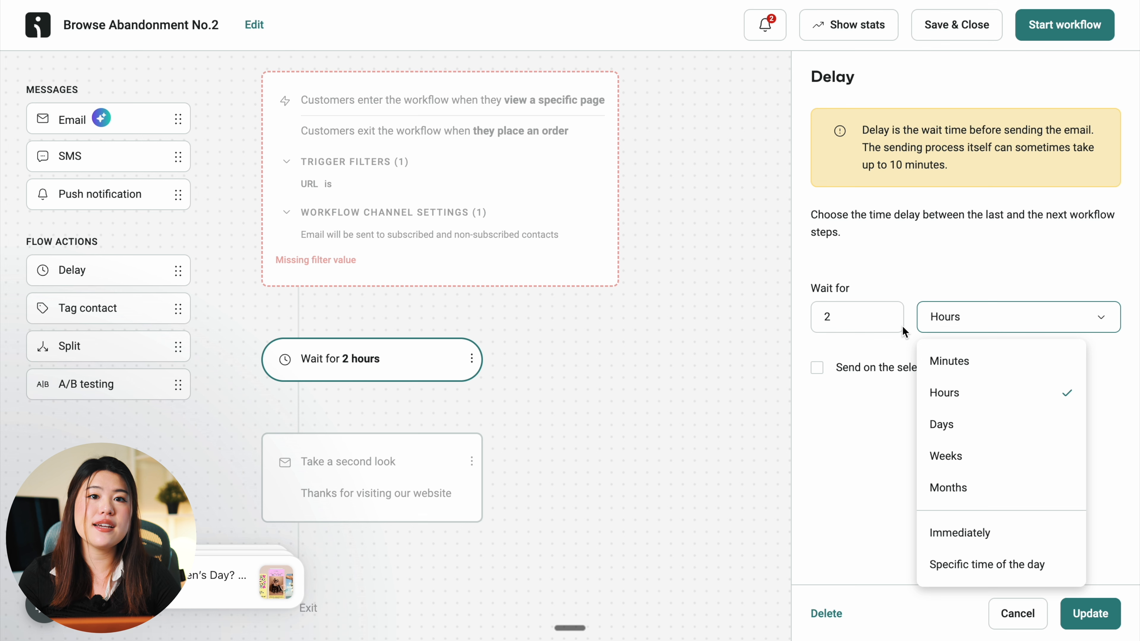
left_click(1091, 613)
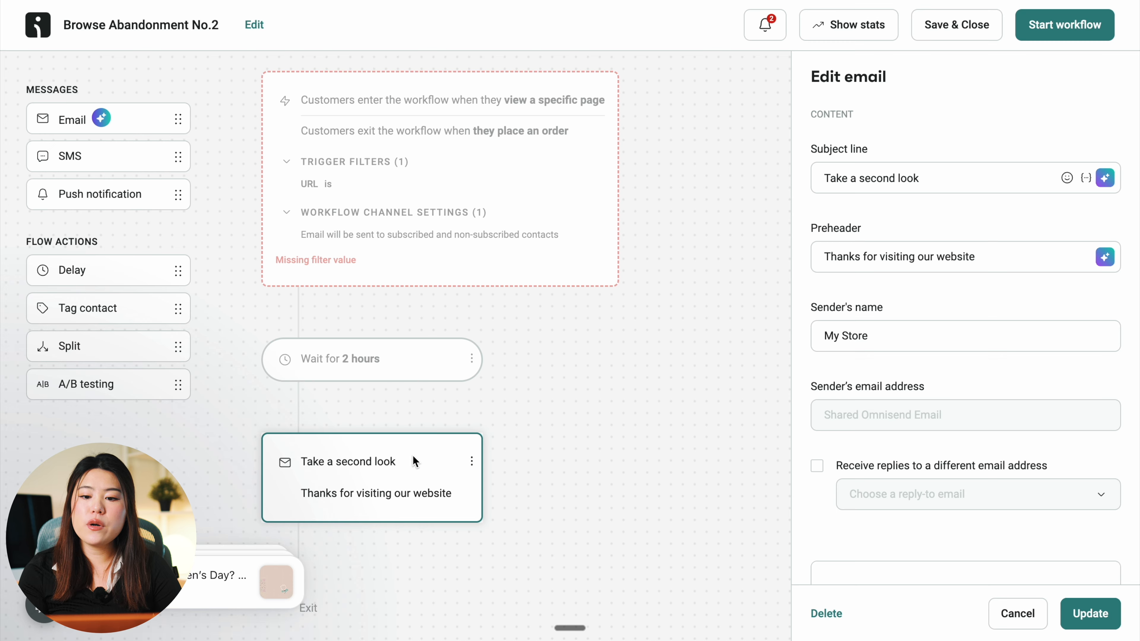
Step: Have Omnisend AI change the workflow email's subject line to a CASUAL tone and apply the suggestion "Hey, give this another glance!"
left_click(368, 497)
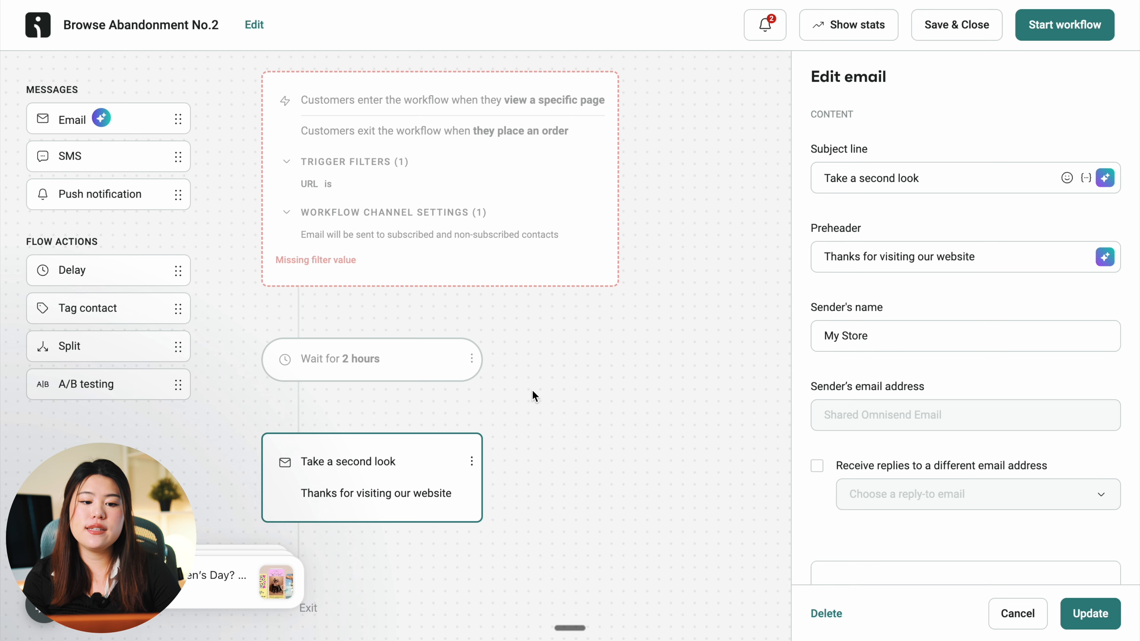
scroll(864, 399, "down", 1)
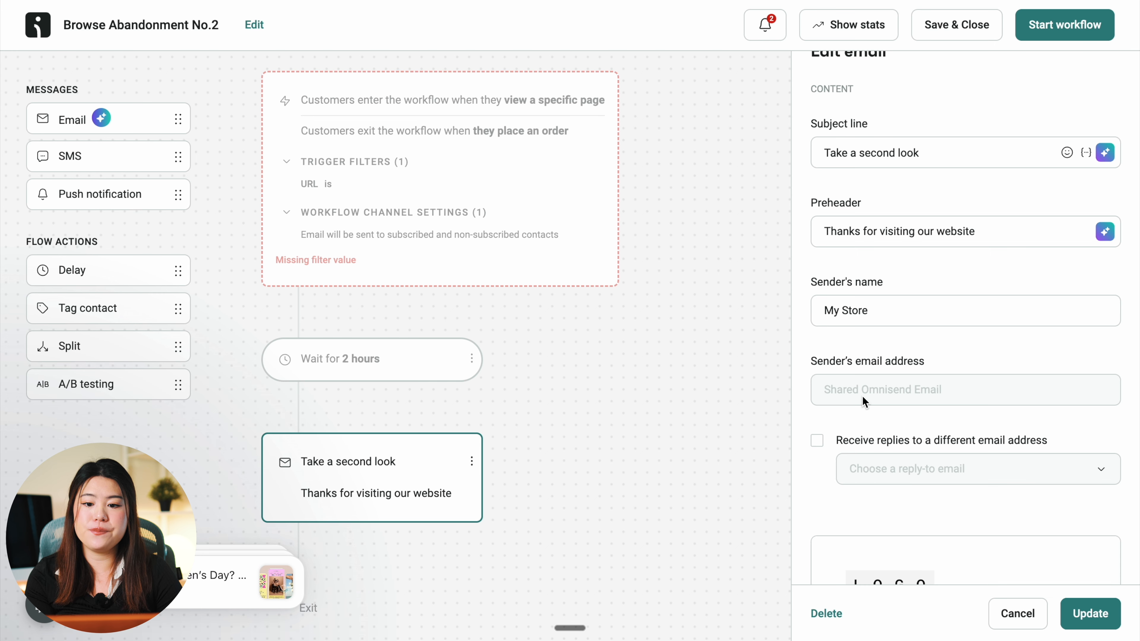
scroll(861, 396, "up", 1)
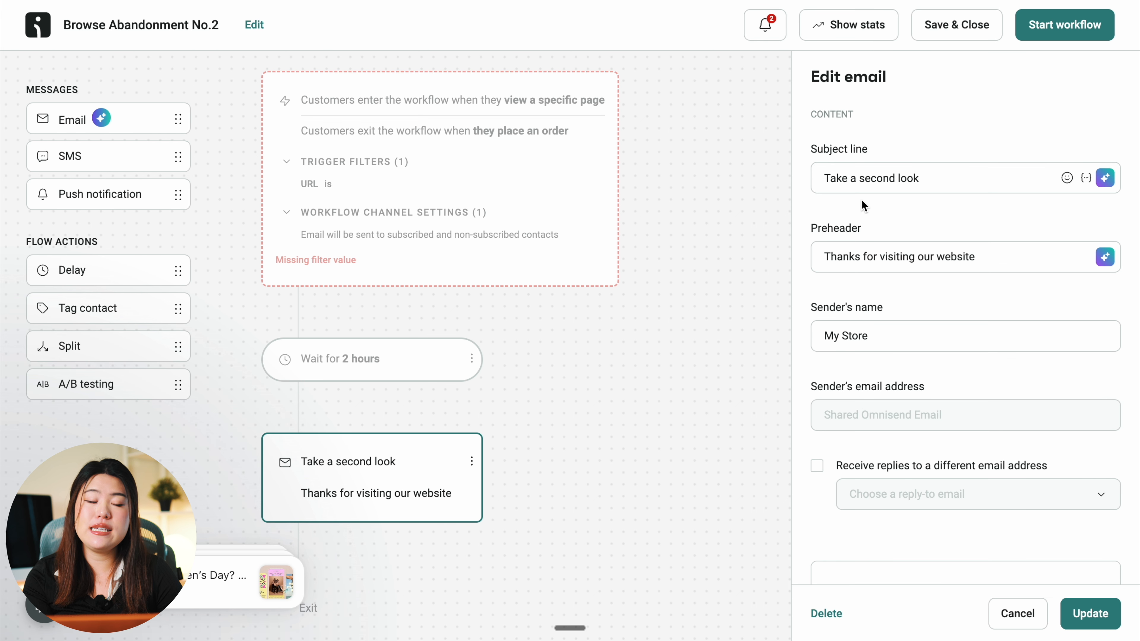
left_click(951, 184)
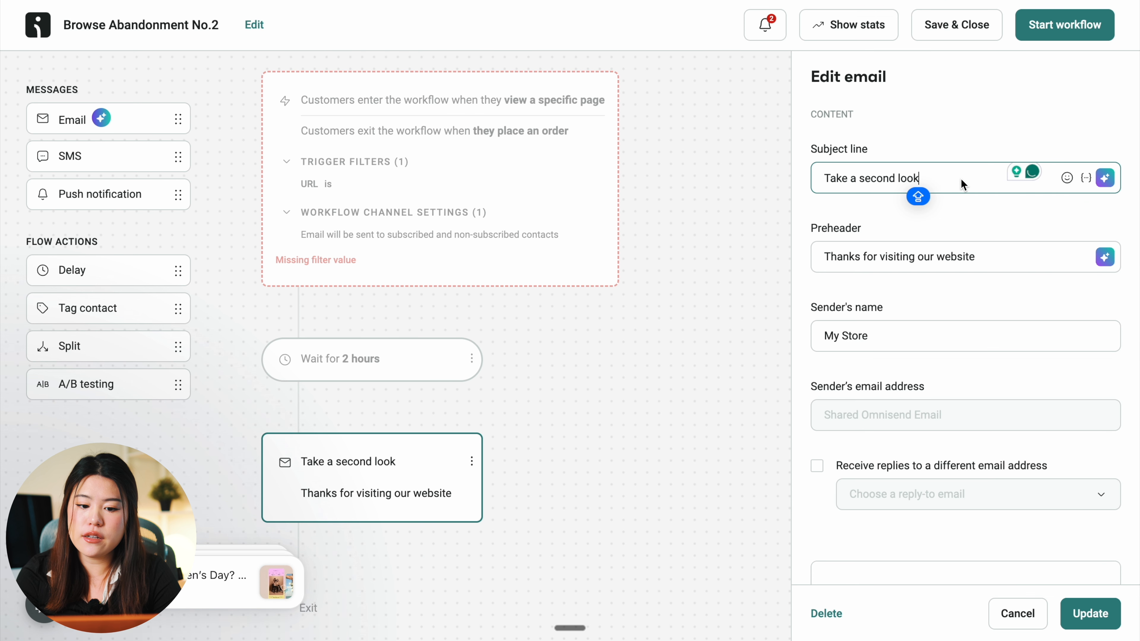
left_click(1105, 178)
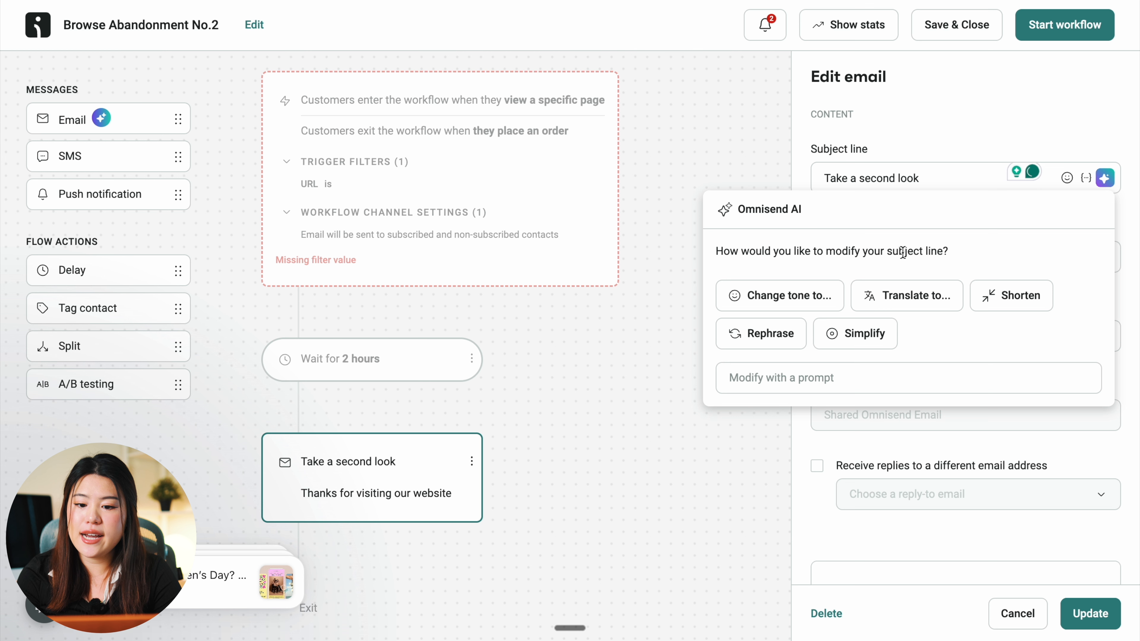
left_click(809, 295)
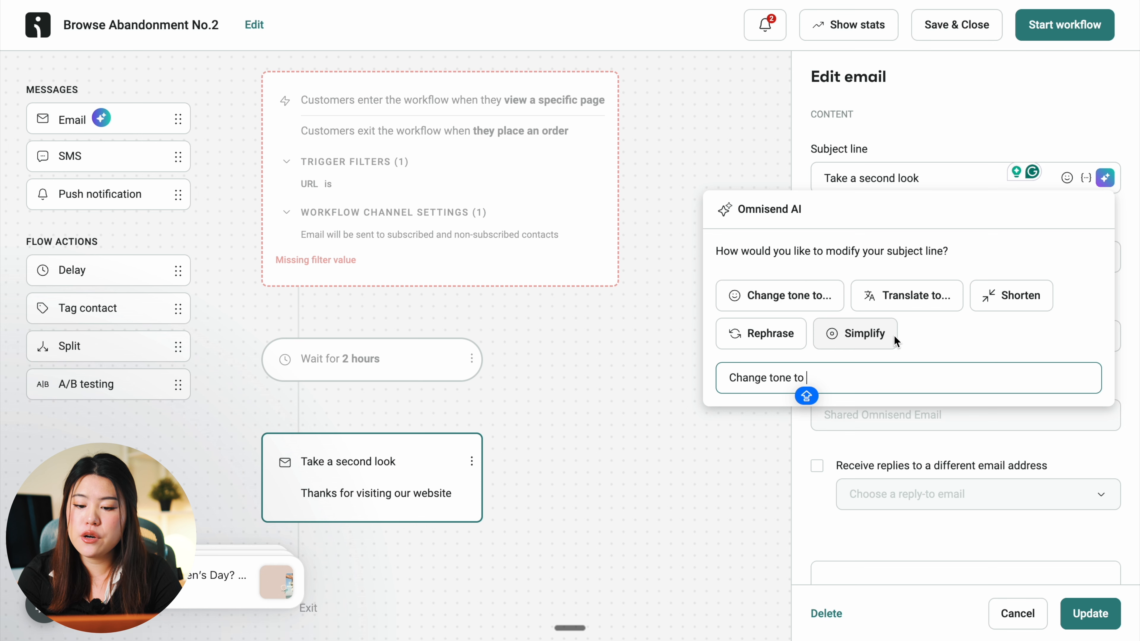
type("CASUAL")
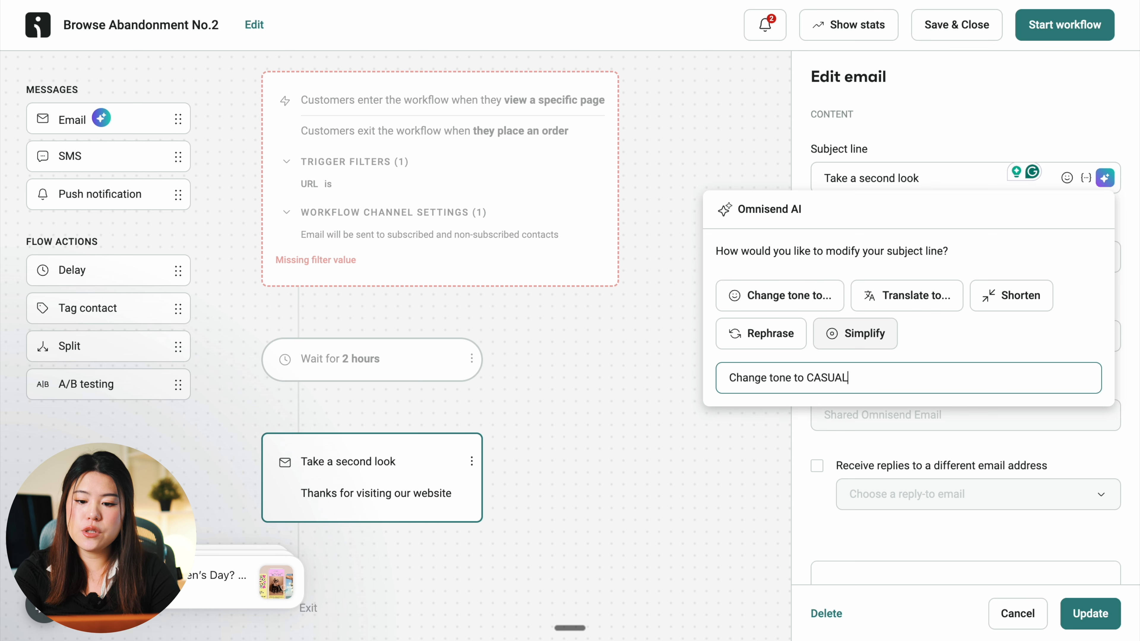
key("Return")
left_click(828, 326)
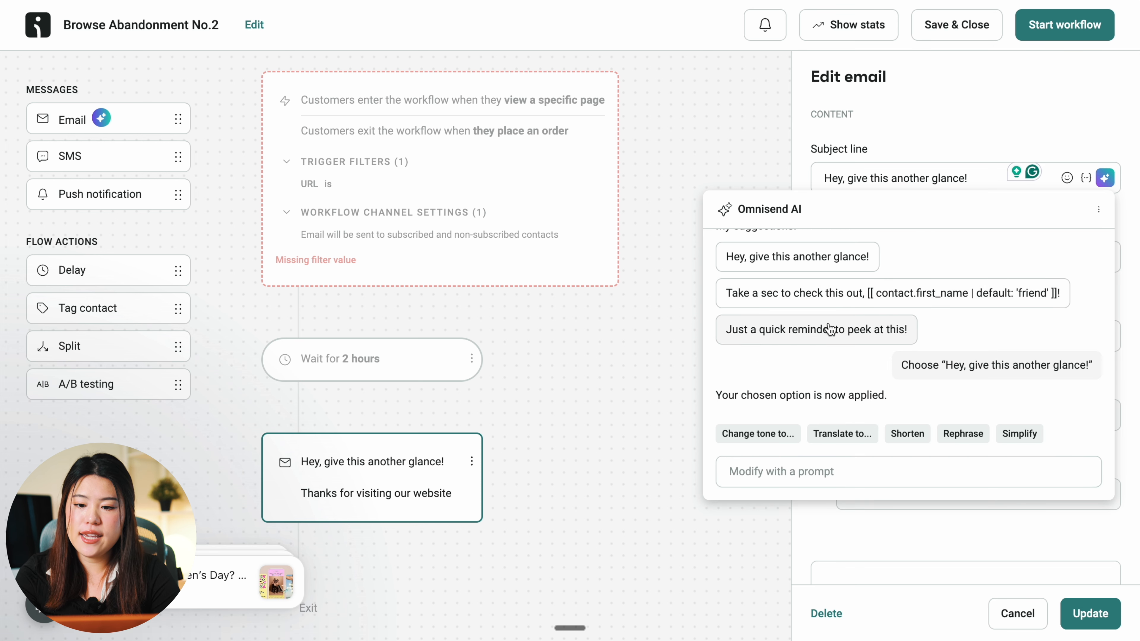
left_click(946, 173)
left_click(956, 171)
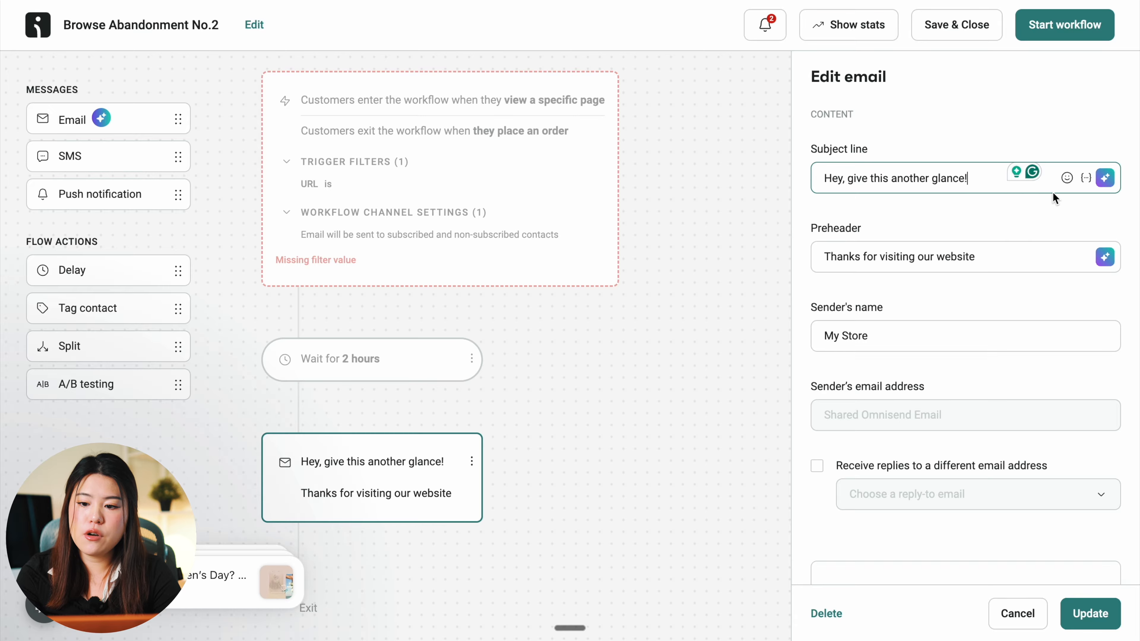
left_click(1105, 178)
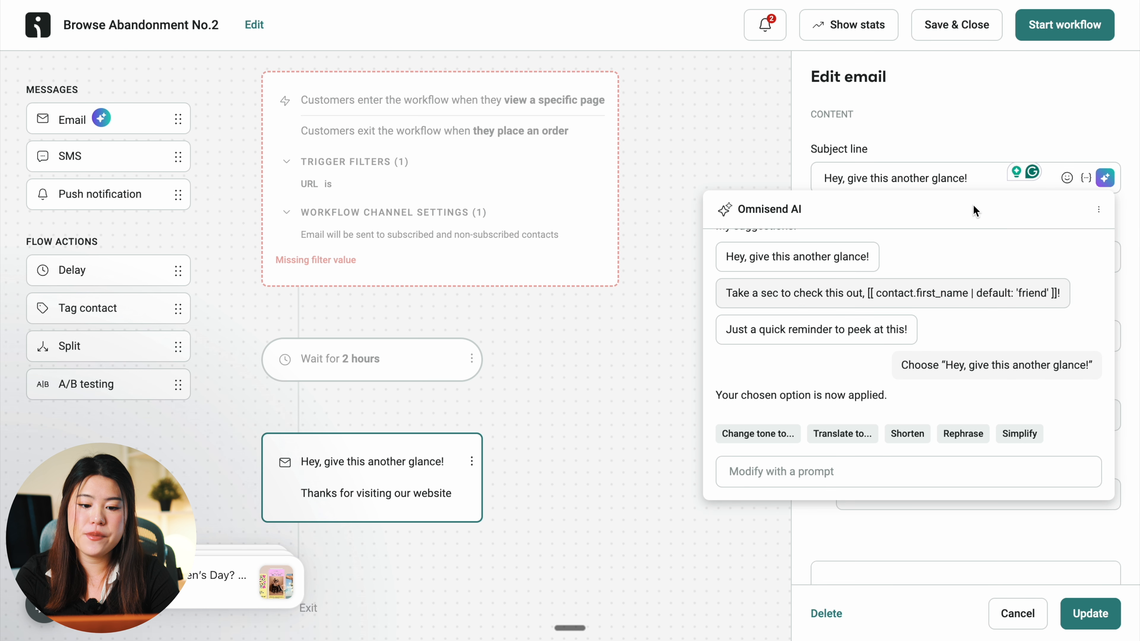
left_click(926, 187)
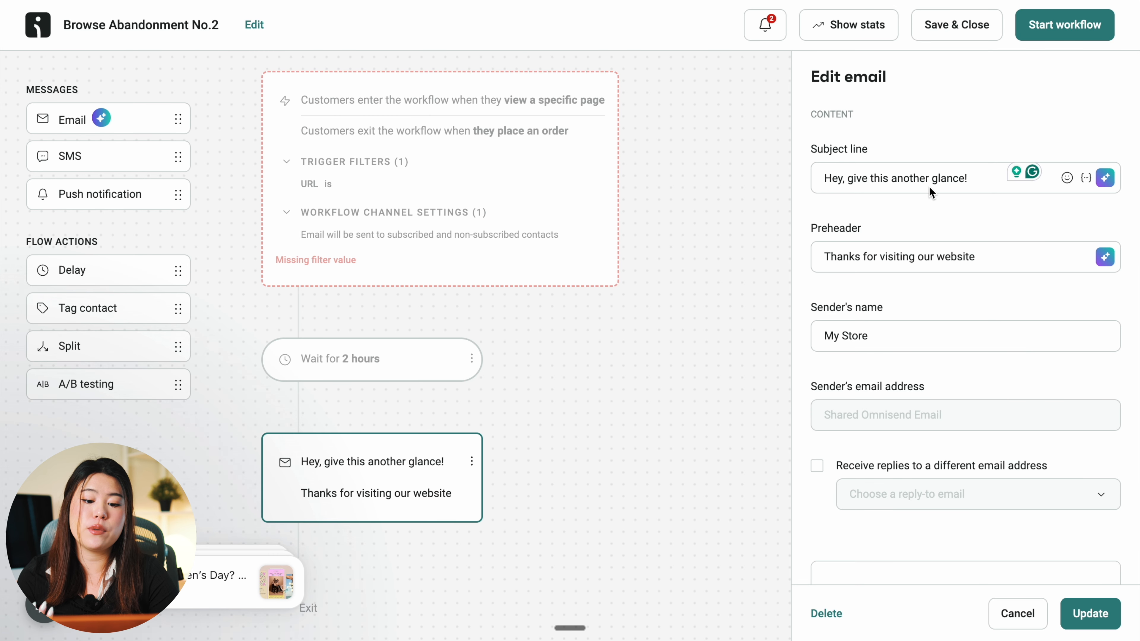
Step: Review the email's preheader, sender's name, sender address and reply options, and look over the content preview
scroll(918, 251, "down", 1)
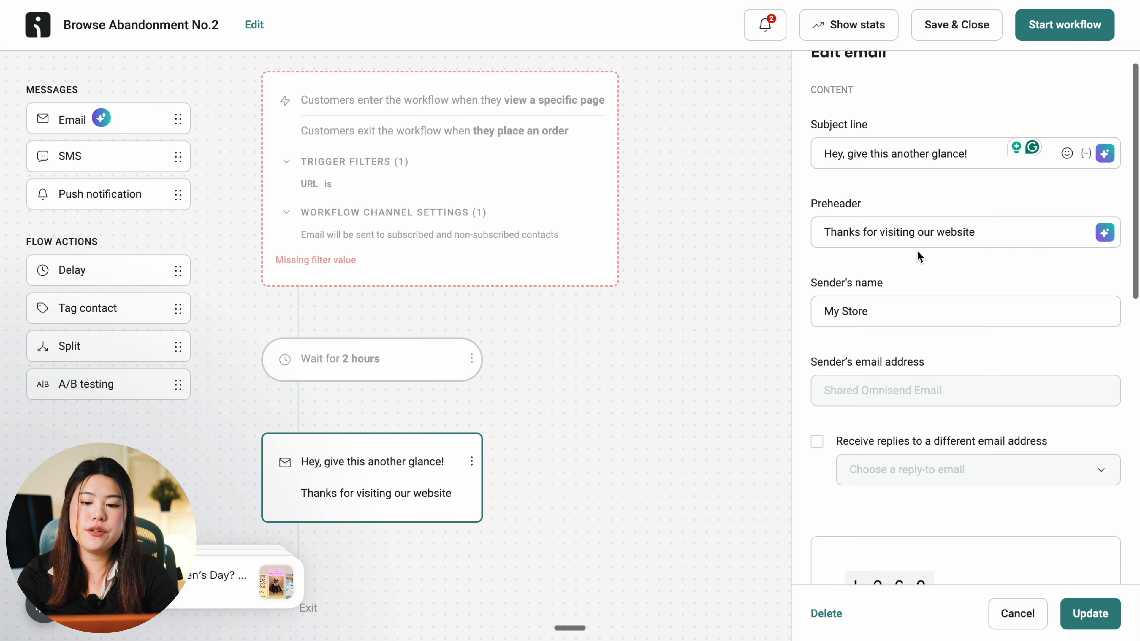
scroll(941, 236, "down", 4)
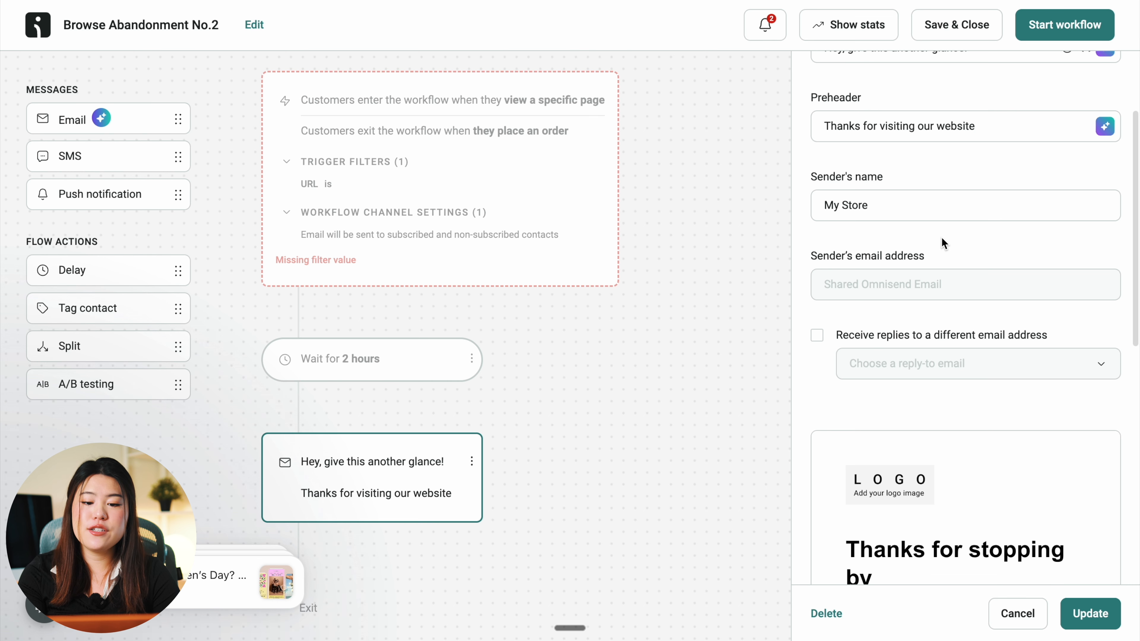
scroll(940, 236, "down", 10)
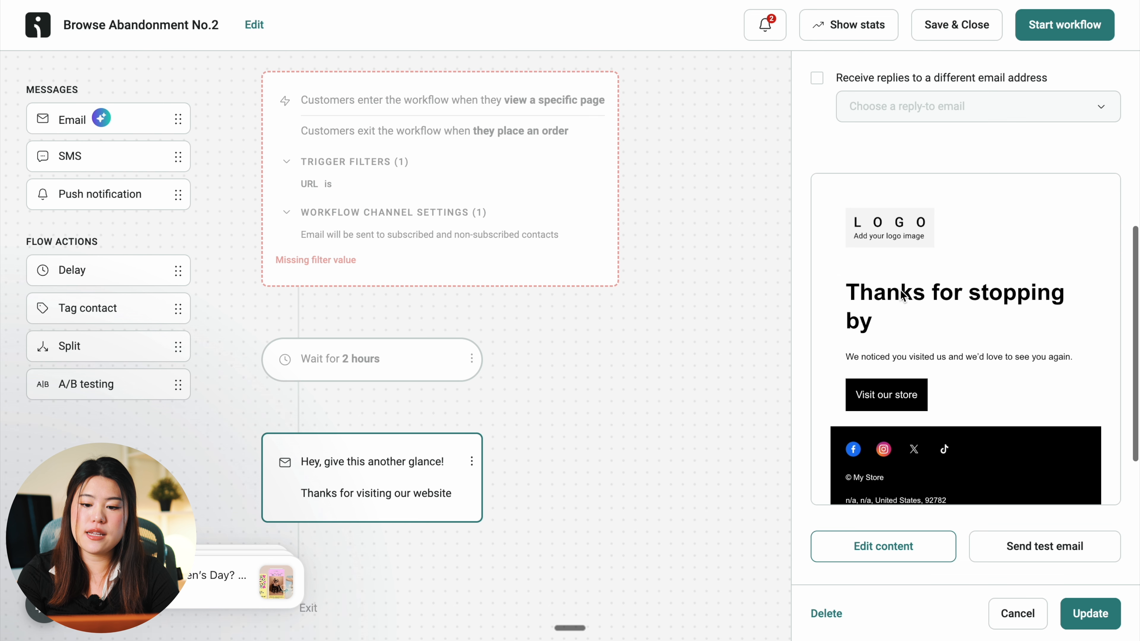
scroll(966, 365, "up", 14)
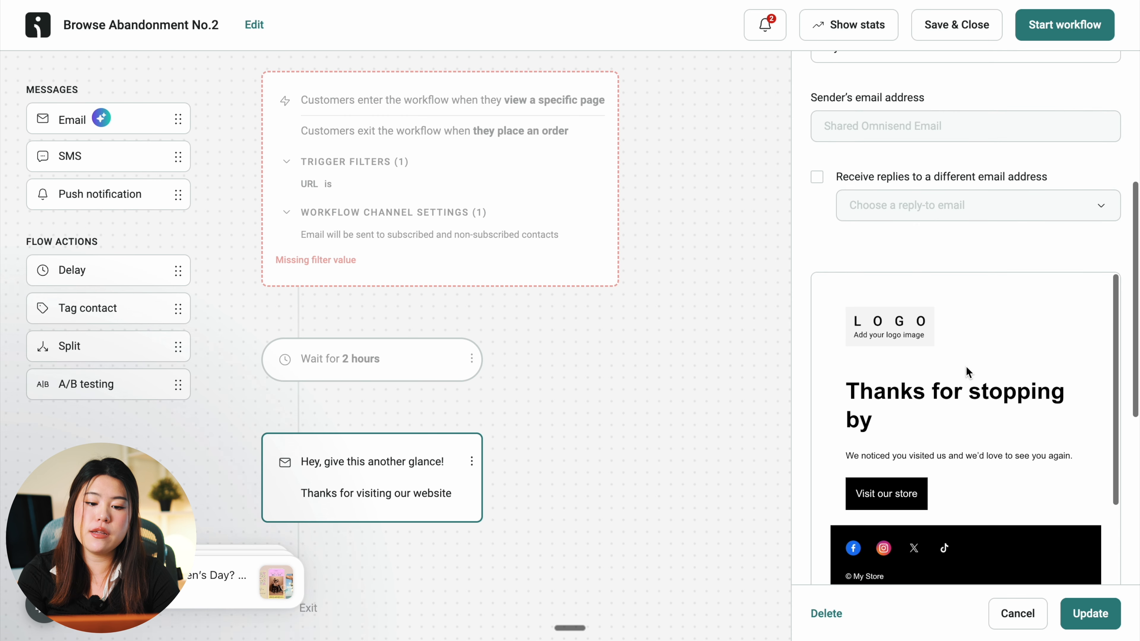
scroll(965, 365, "up", 1)
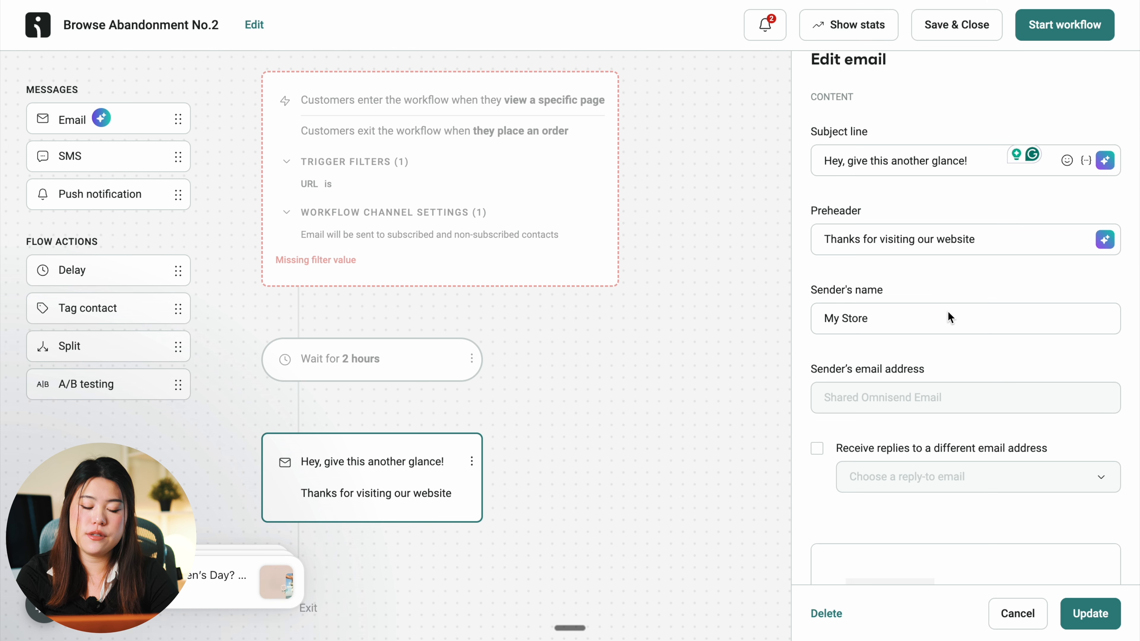
scroll(947, 305, "down", 1)
left_click(905, 268)
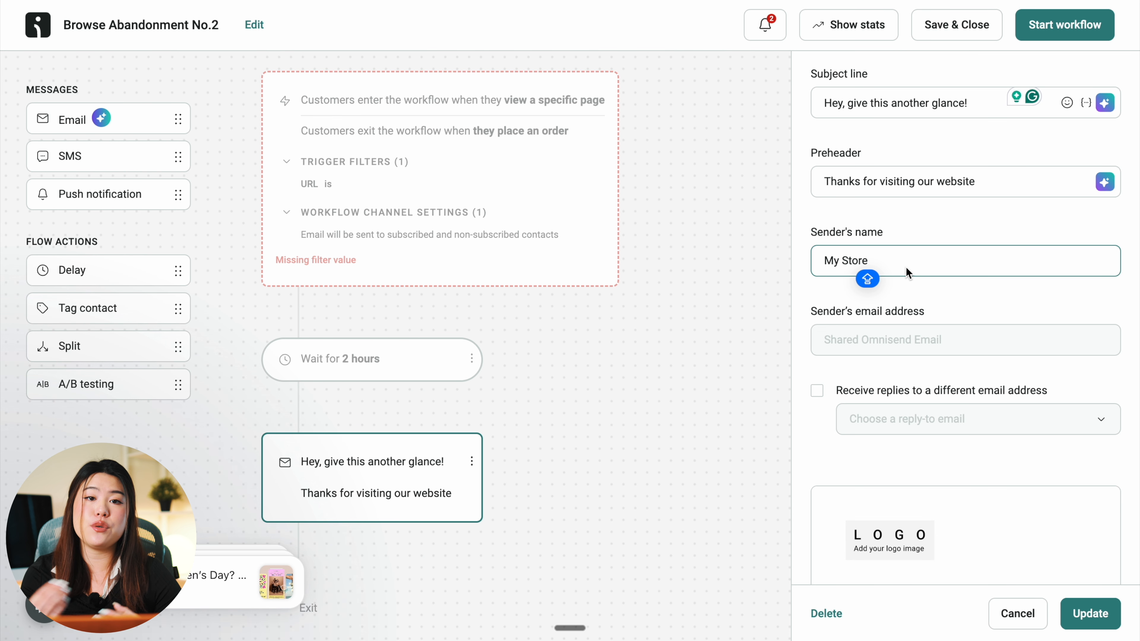
scroll(928, 177, "down", 4)
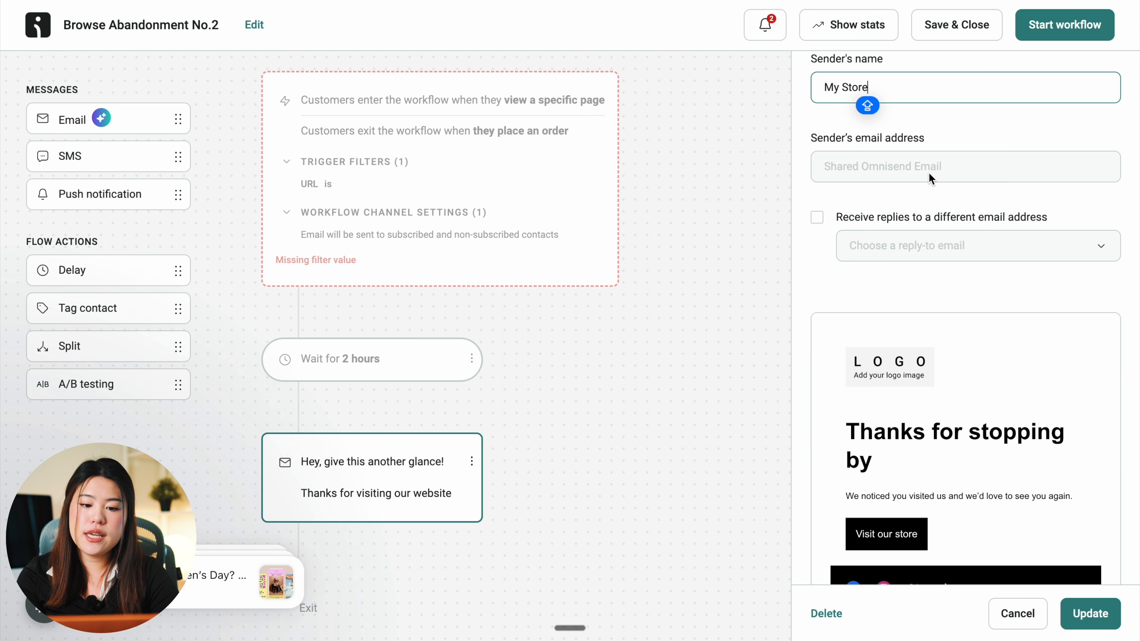
scroll(929, 175, "down", 5)
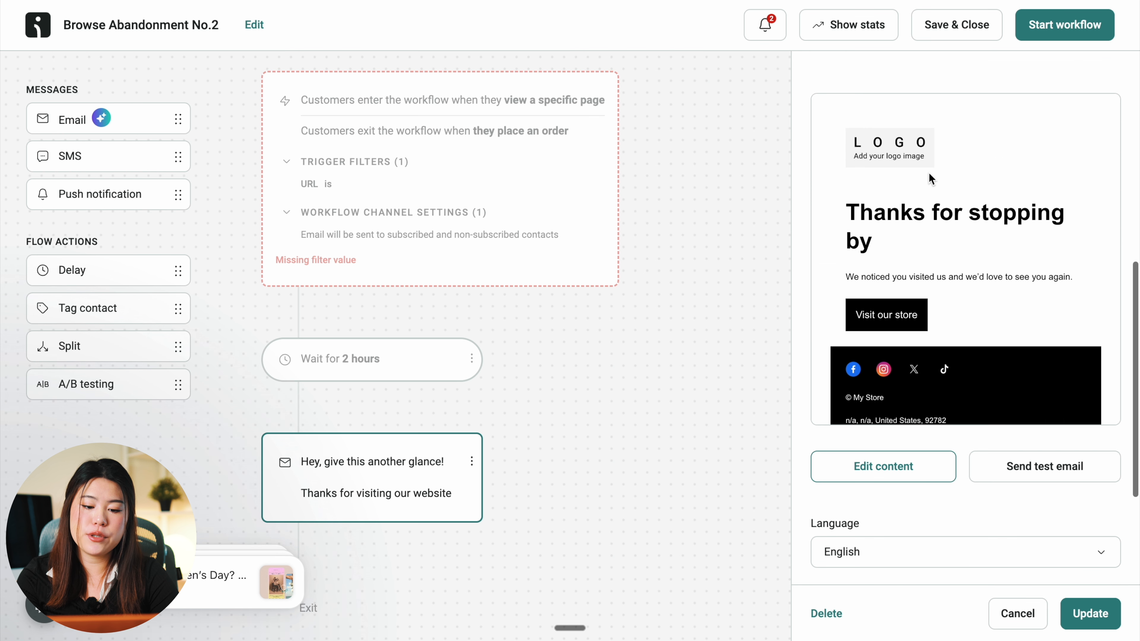
scroll(910, 261, "down", 5)
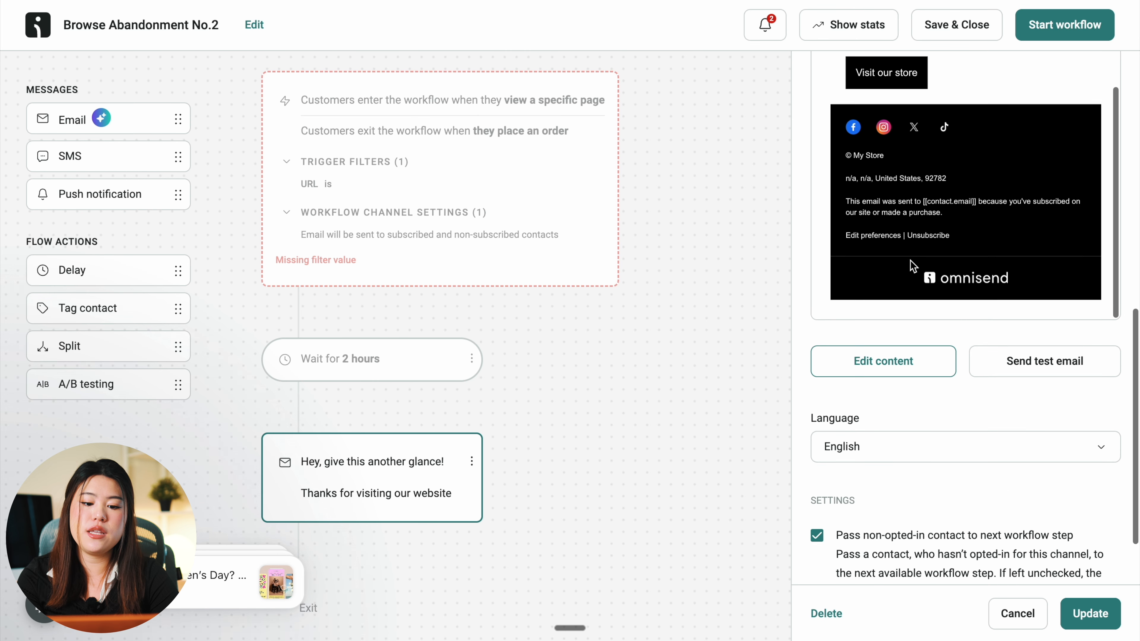
scroll(910, 261, "up", 5)
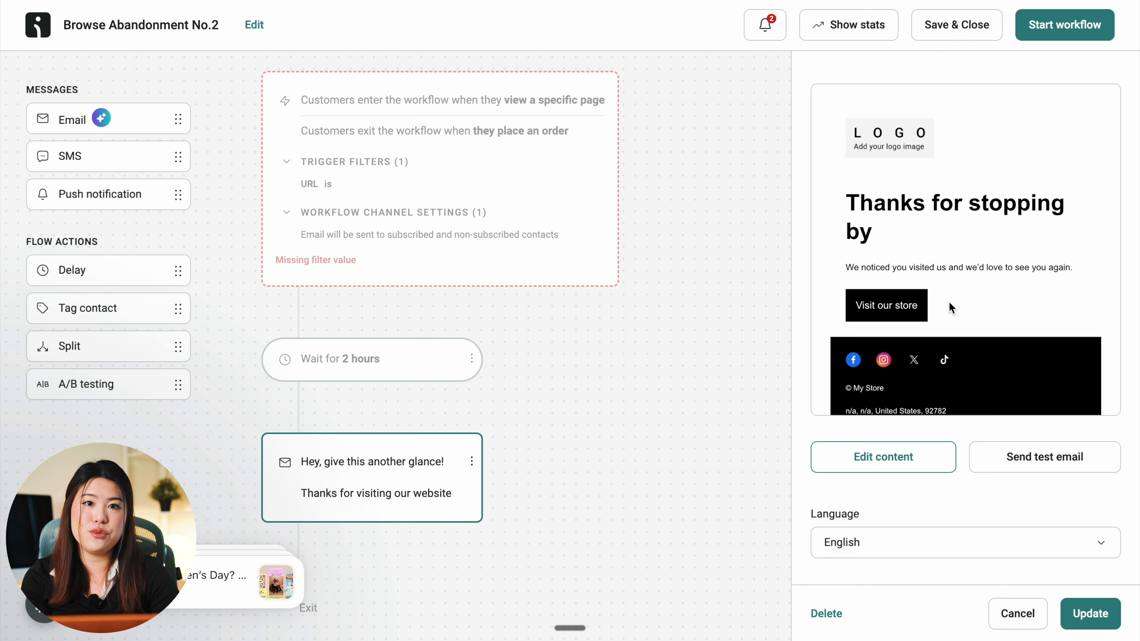
Step: Examine the email body preview, language and non-opted-in contact setting, and save the updated email
scroll(949, 306, "up", 1)
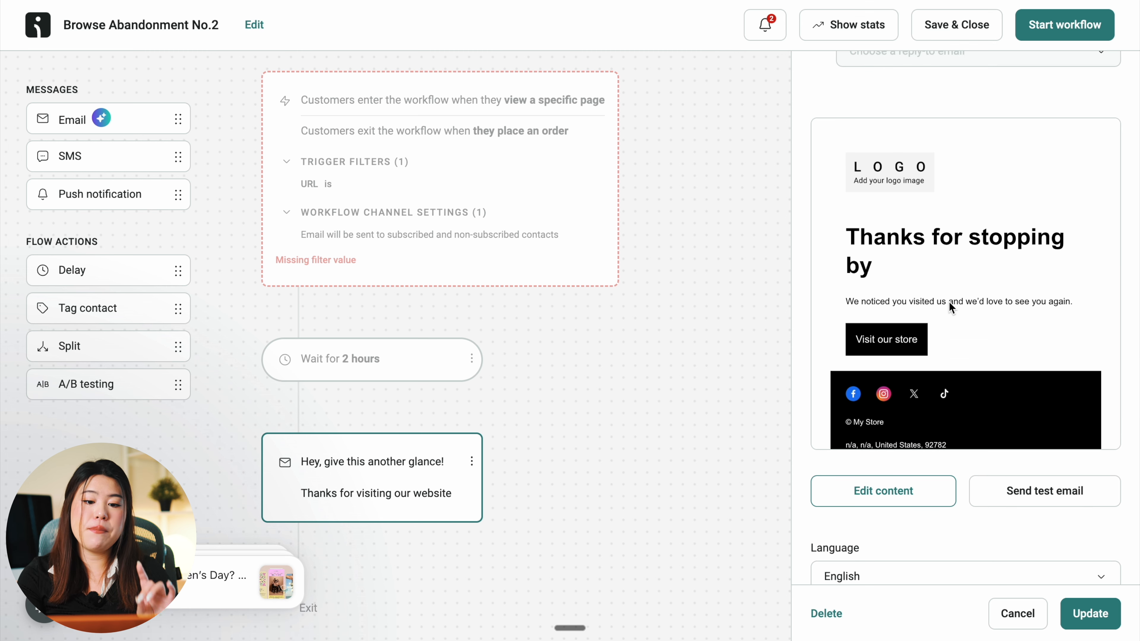
scroll(947, 301, "down", 1)
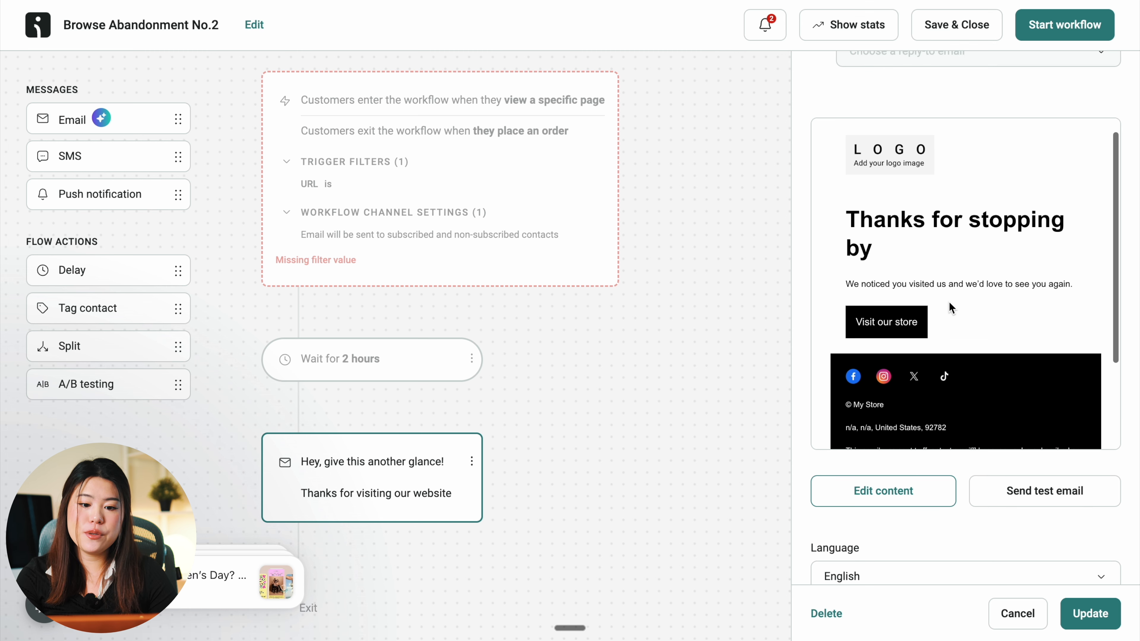
scroll(941, 293, "down", 1)
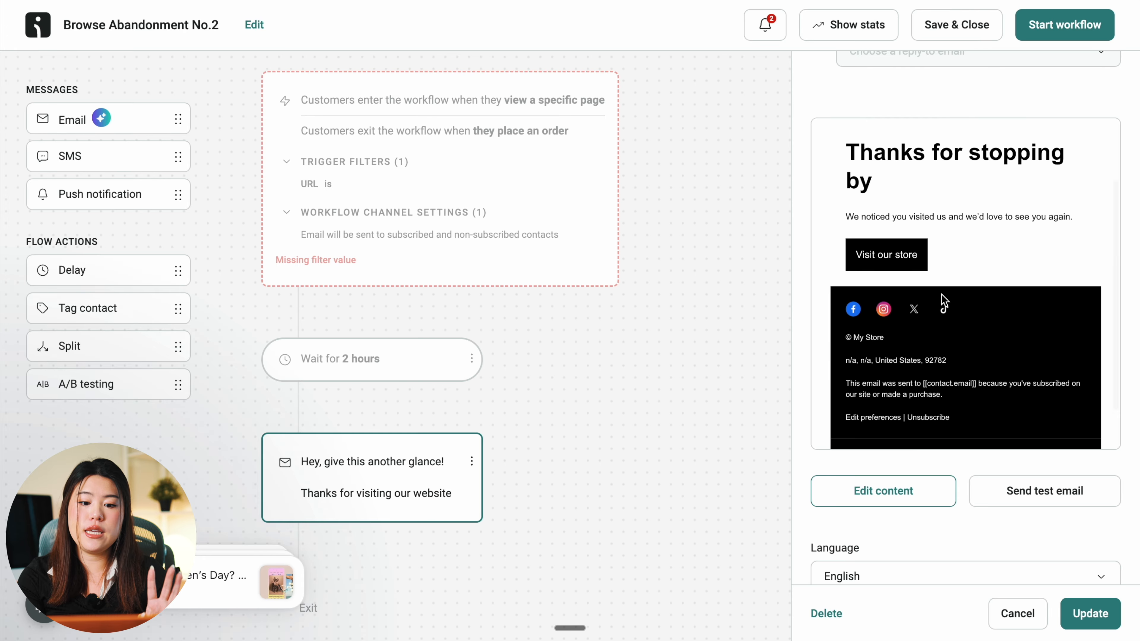
scroll(944, 300, "down", 1)
scroll(944, 300, "down", 1)
scroll(944, 300, "down", 1)
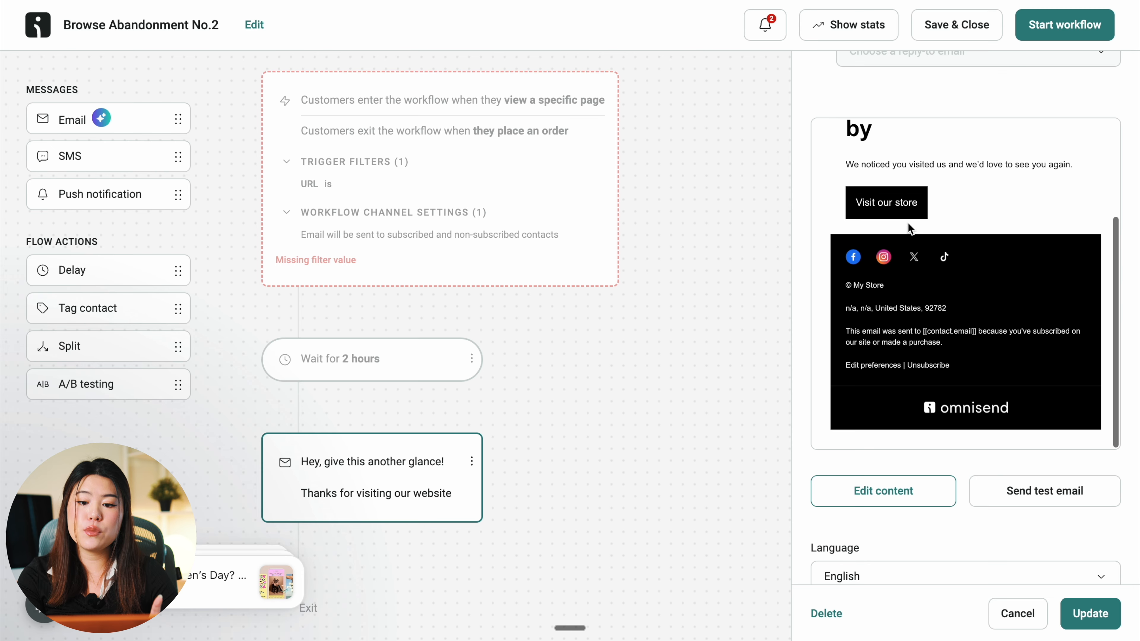
scroll(943, 242, "down", 2)
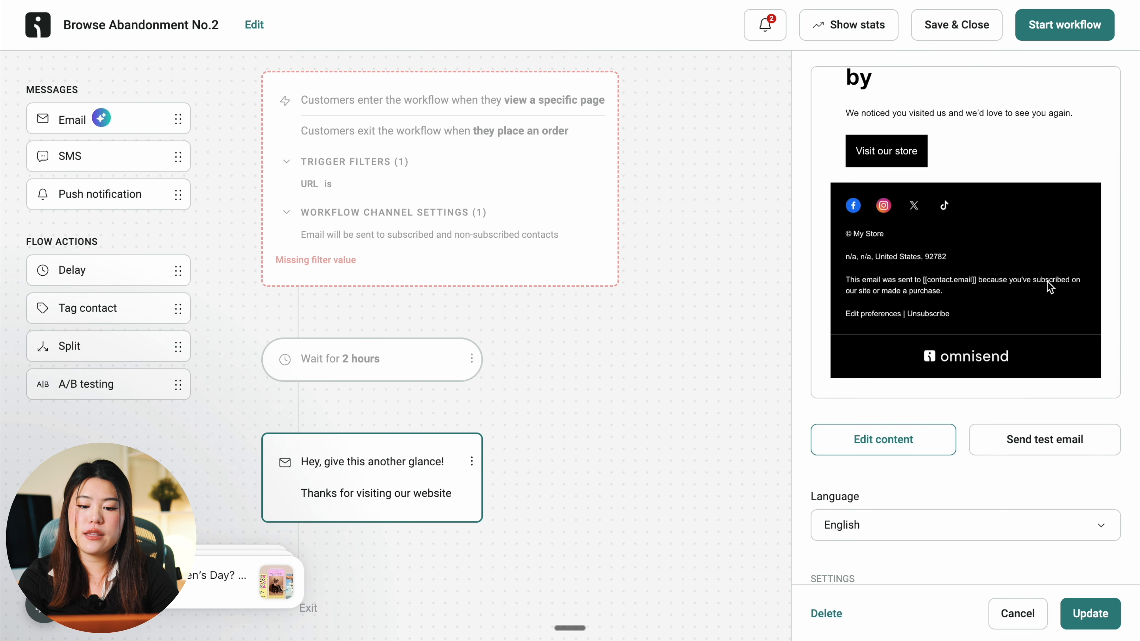
scroll(1047, 281, "down", 4)
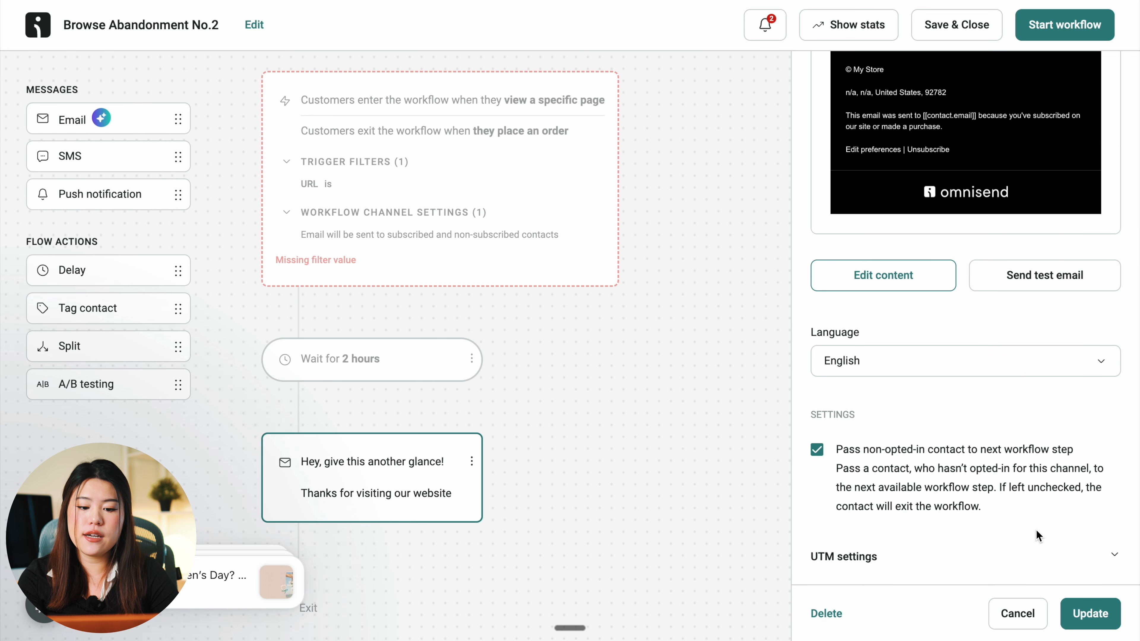
left_click(1089, 613)
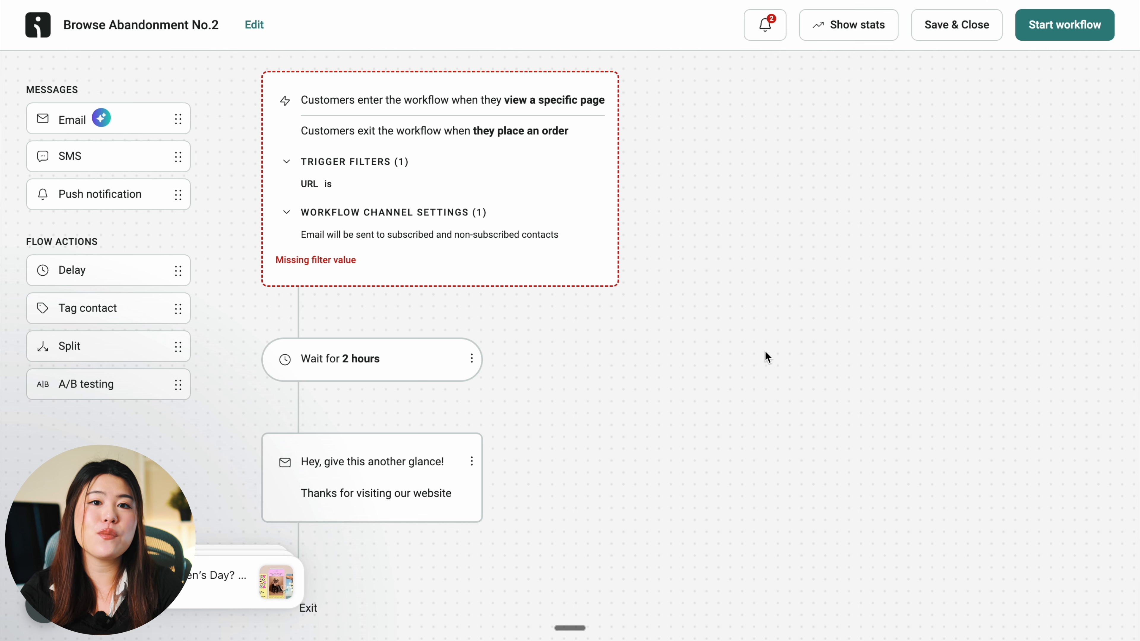
Step: Recheck the settings of the page-view trigger, the delay and the email in the workflow
left_click(444, 108)
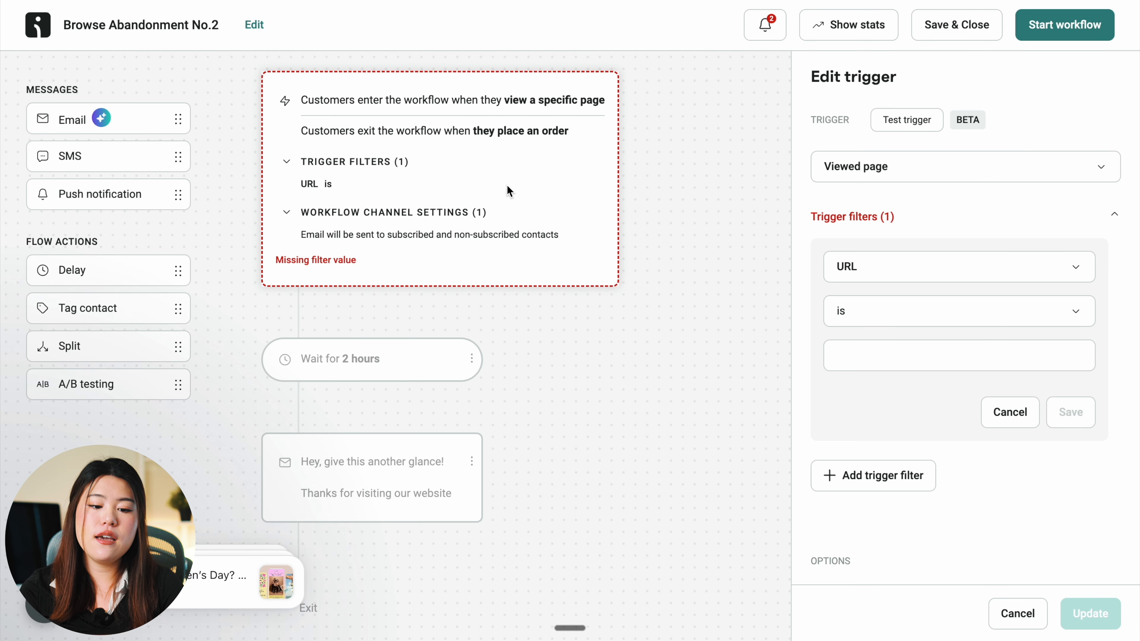
left_click(426, 357)
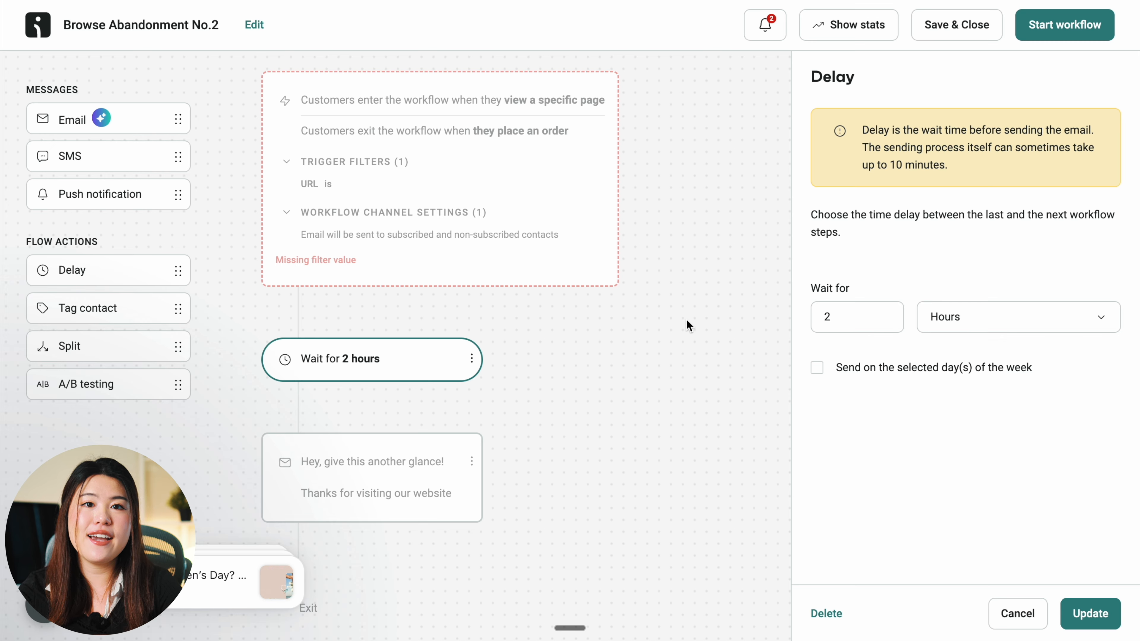
left_click(359, 476)
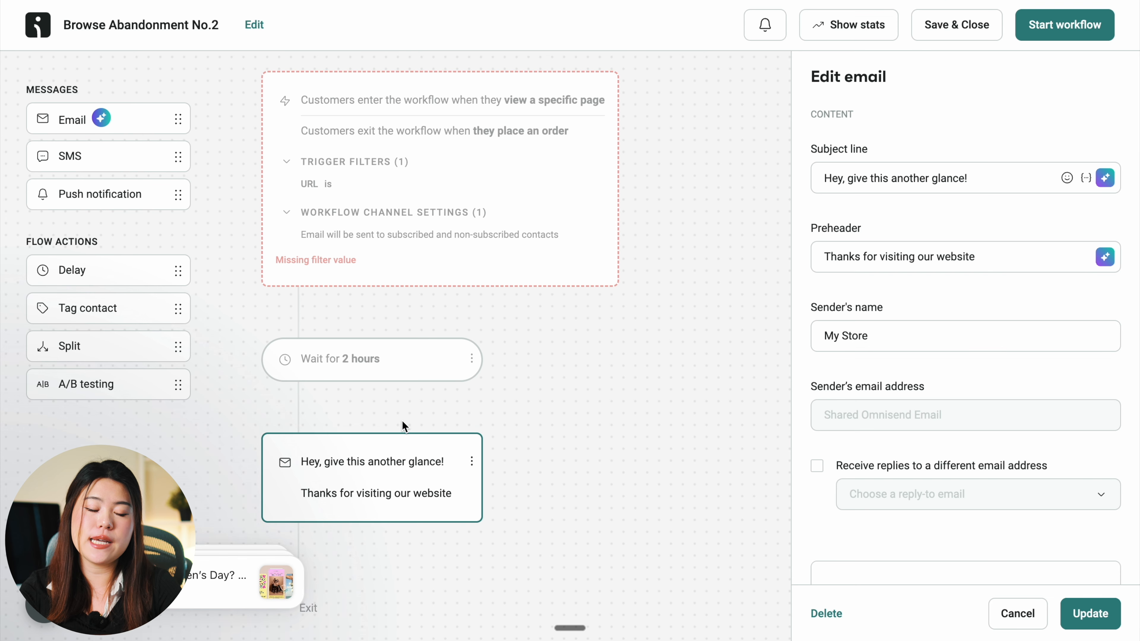